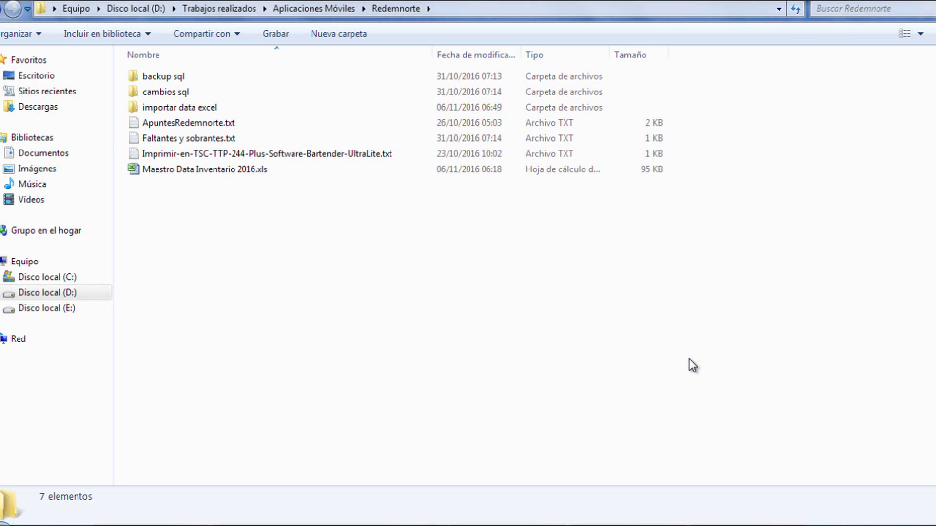
Open Maestro Data Inventario 2016.xls from the Redemnorte folder in Excel.
left_click(342, 172)
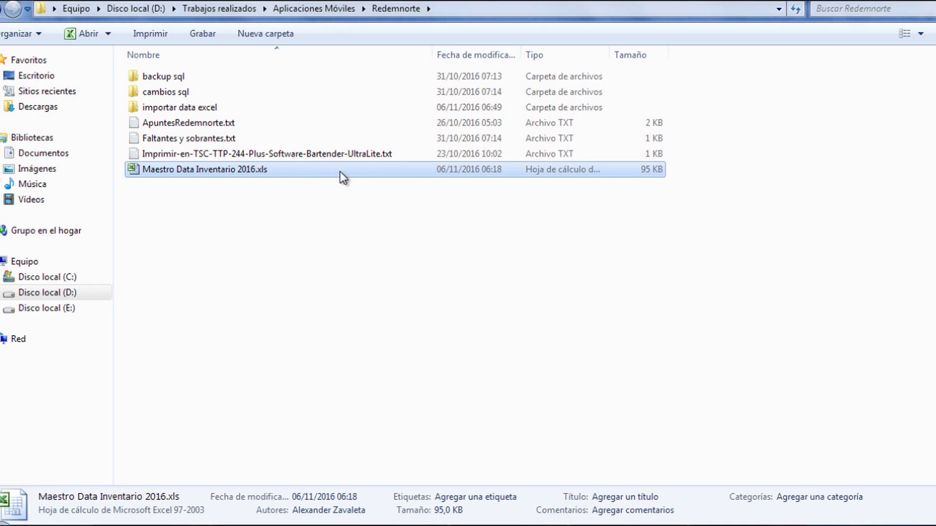
double_click(339, 172)
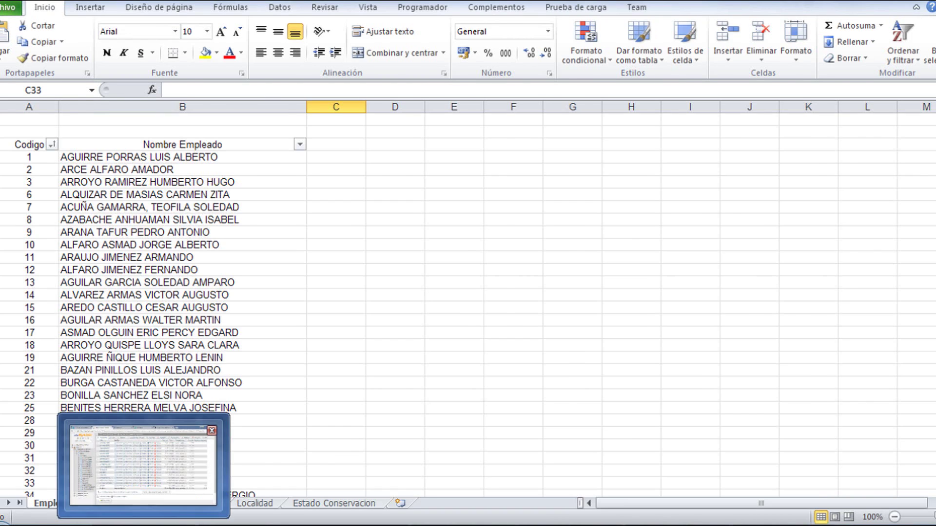
Compare phpMyAdmin's table list with the Excel workbook's Ubicación sheet of codes and descriptions.
left_click(220, 519)
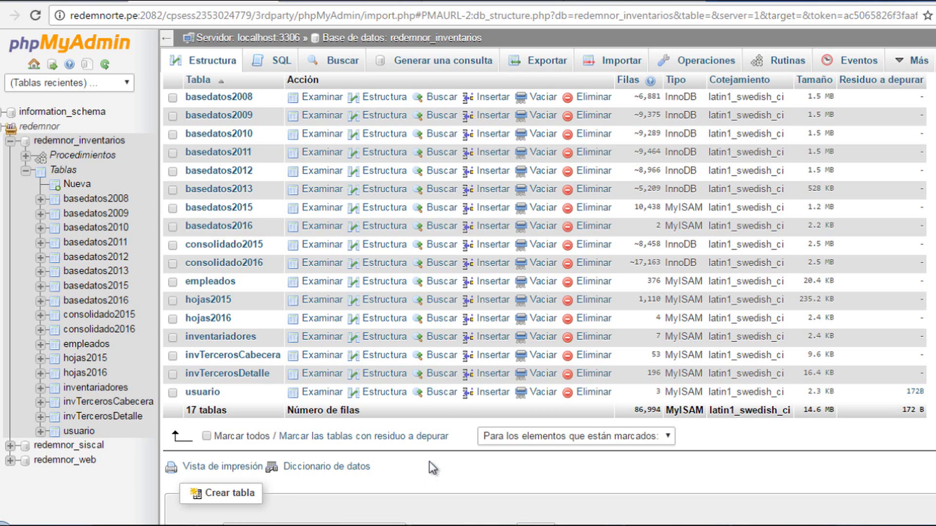
left_click(763, 520)
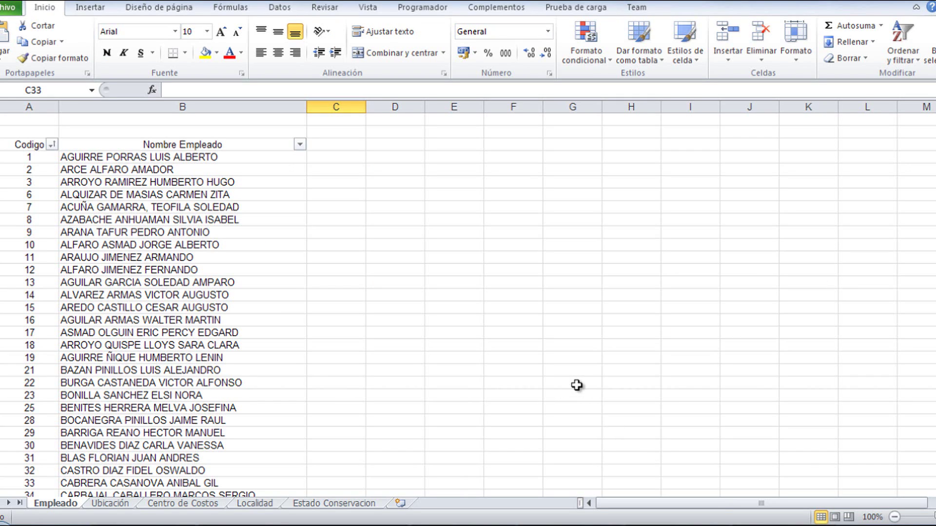
left_click(113, 505)
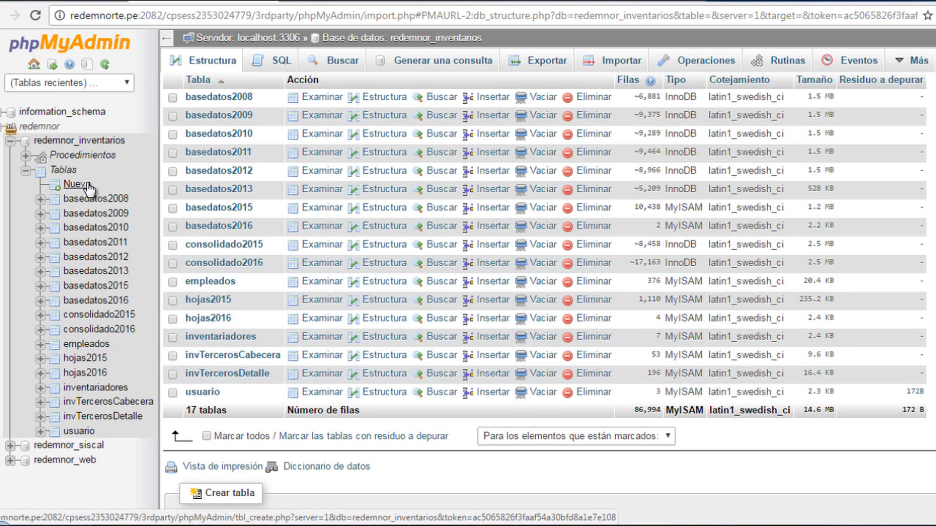
Name a new redemnor_inventarios table 'ubicaciones', then switch back to the Excel workbook.
left_click(87, 185)
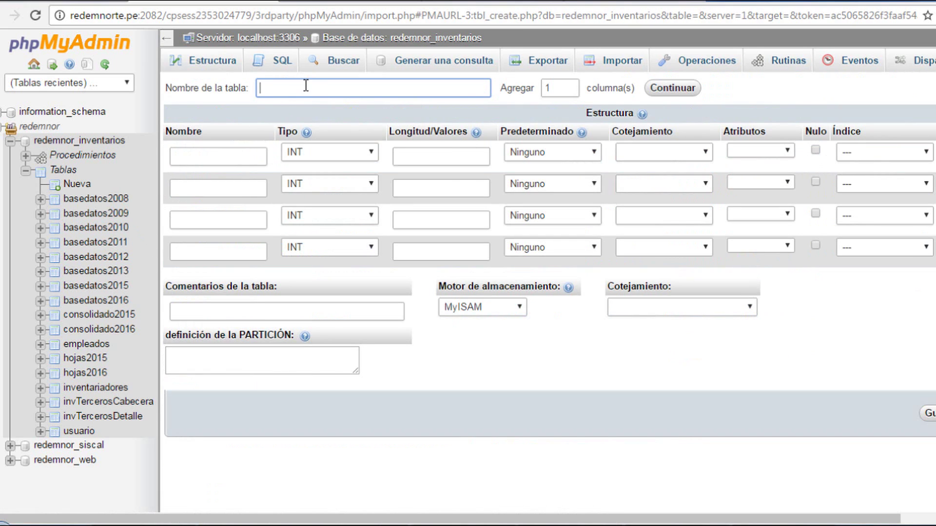
left_click(305, 86)
left_click(219, 100)
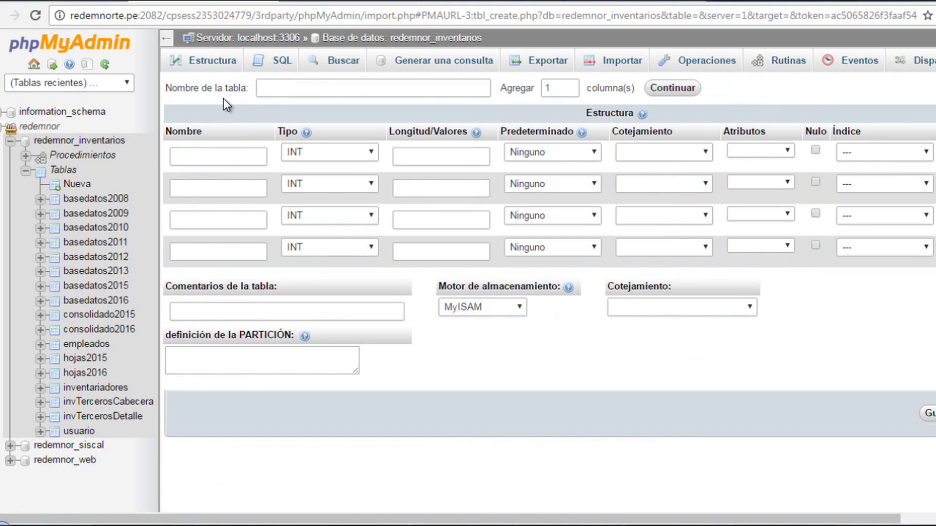
left_click(262, 90)
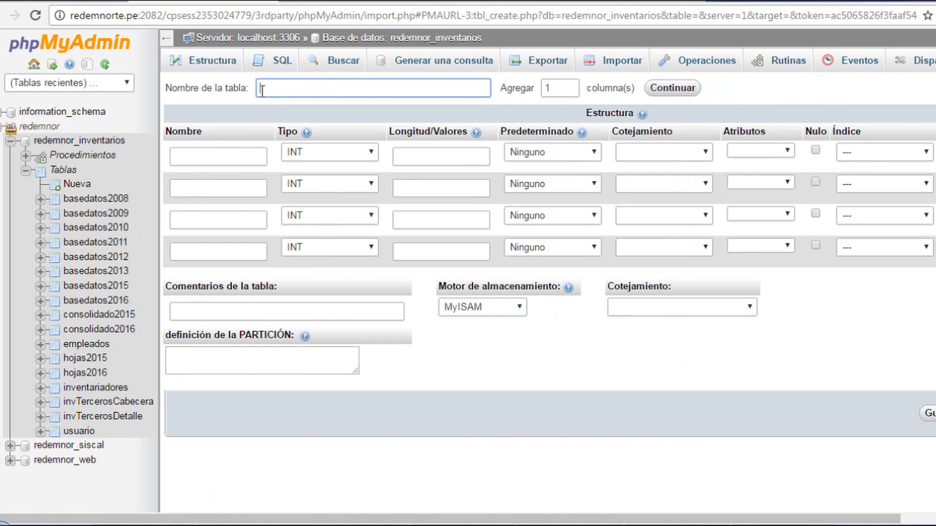
type("ubica")
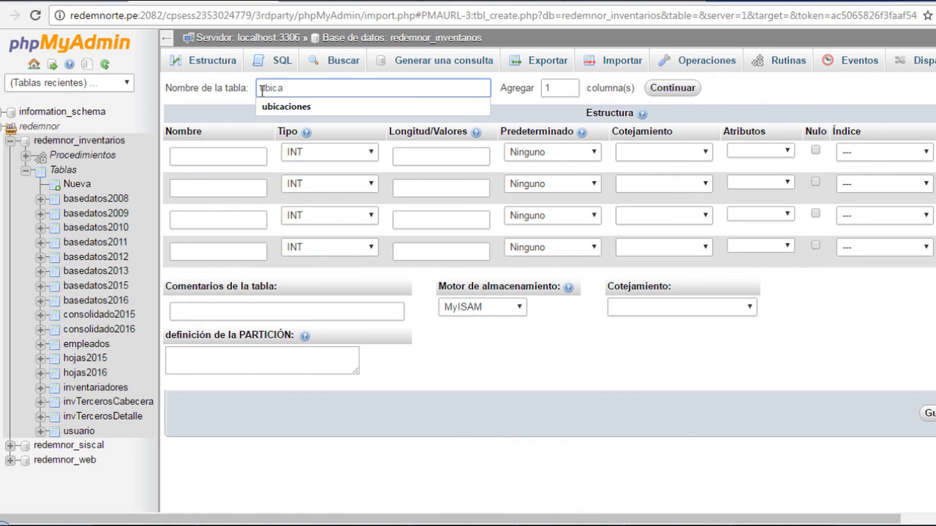
key("Down")
key("Return")
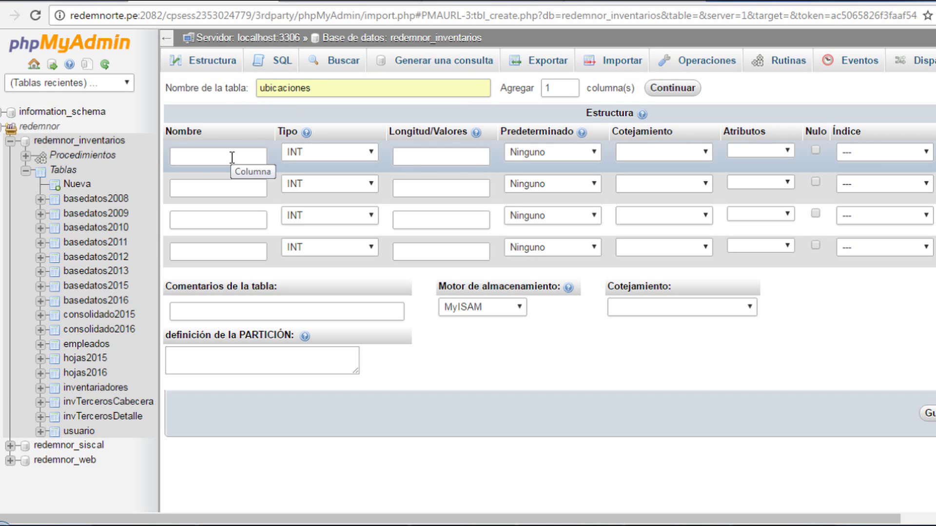
key("alt+Tab")
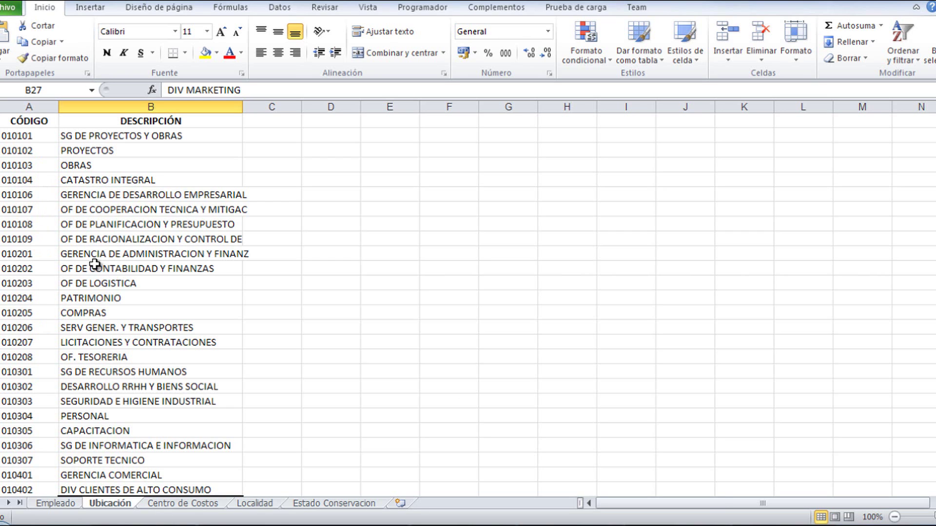
Inspect the first location code, 010101, in cell A2 of the Ubicación sheet.
left_click(22, 136)
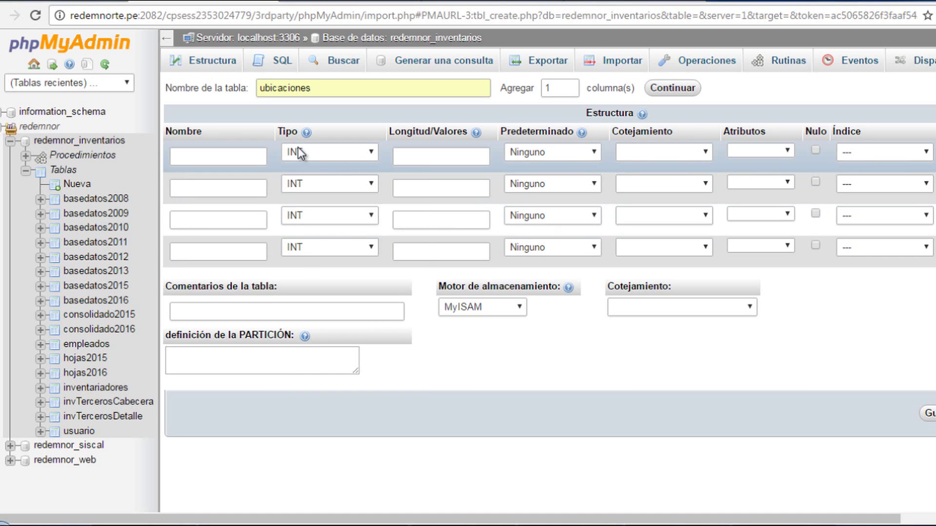
Define two VARCHAR columns named id and nombre.
left_click(305, 154)
left_click(315, 179)
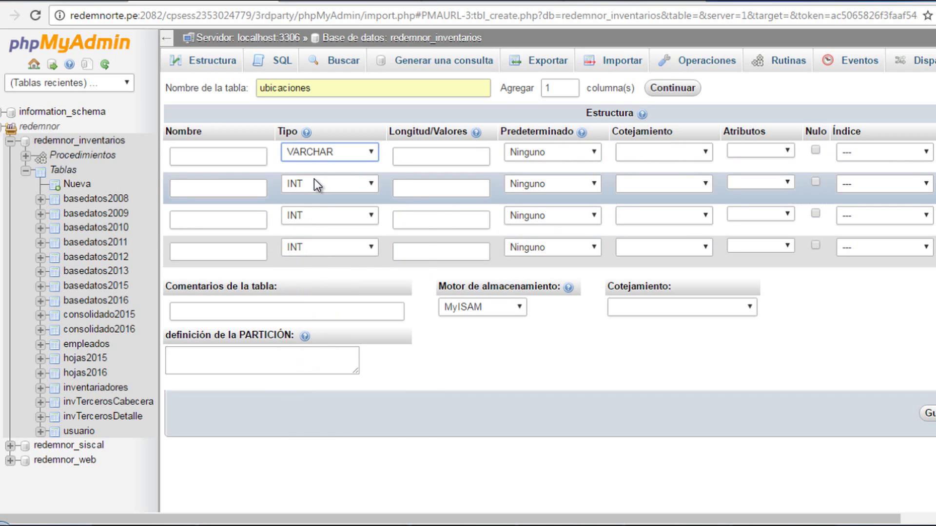
left_click(314, 181)
left_click(314, 211)
left_click(220, 154)
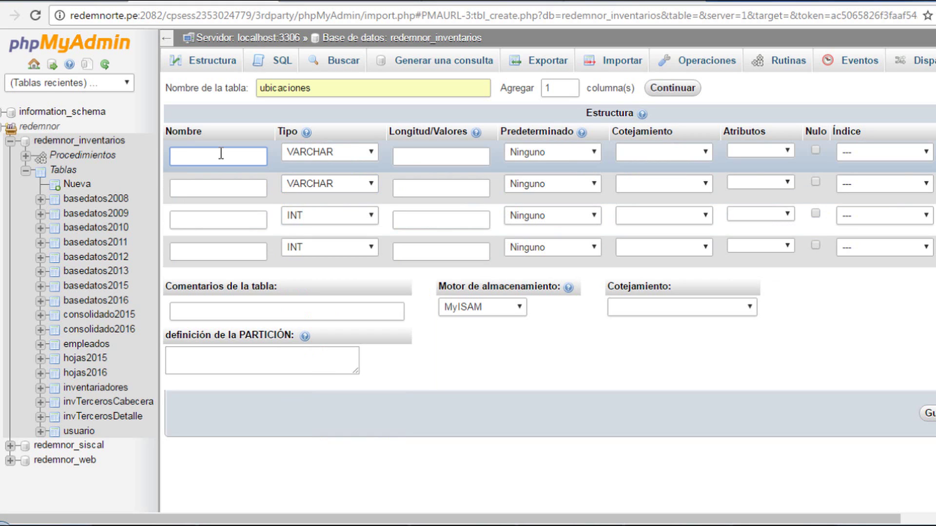
type("id")
left_click(214, 190)
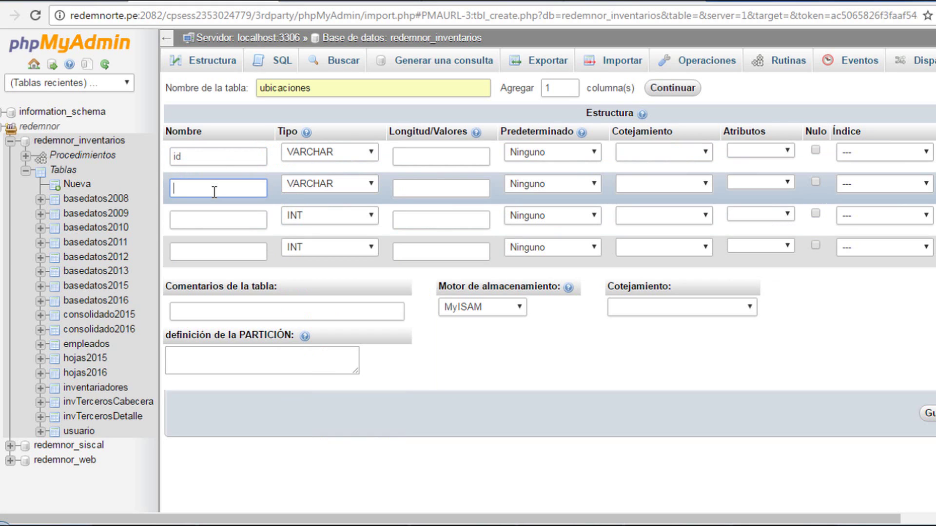
type("nombre")
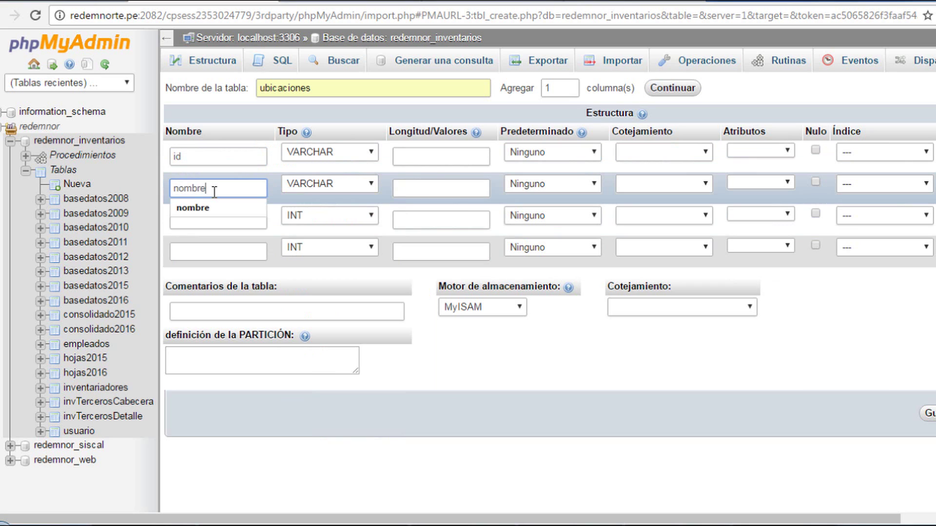
left_click(831, 338)
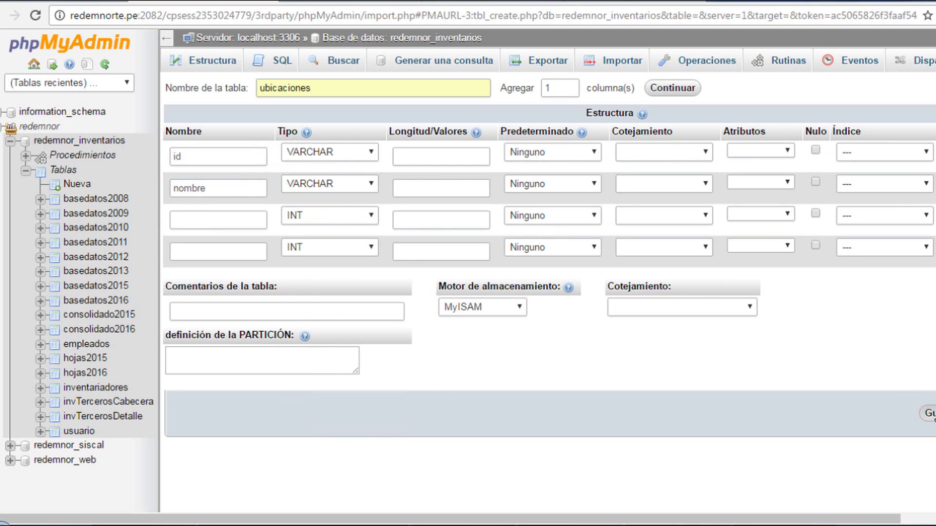
Set the column lengths to 10 for id and 255 for nombre.
left_click(928, 414)
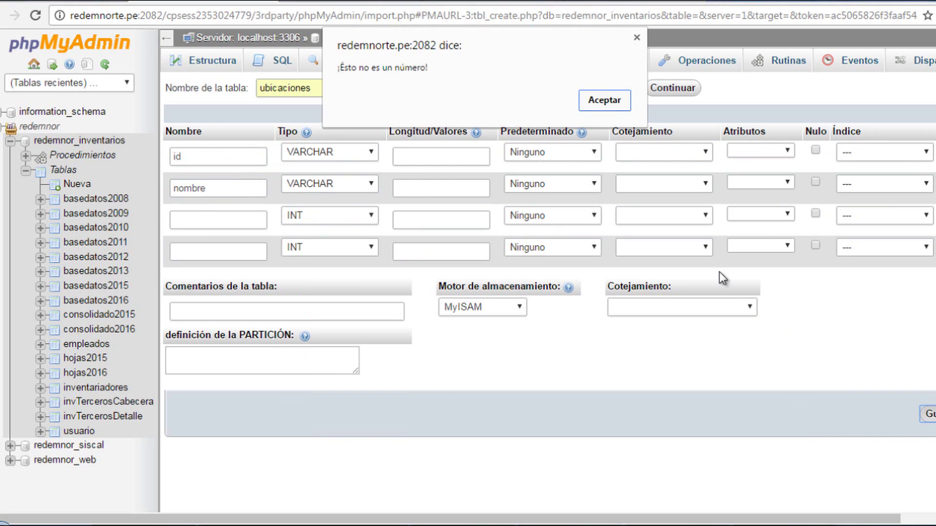
left_click(604, 101)
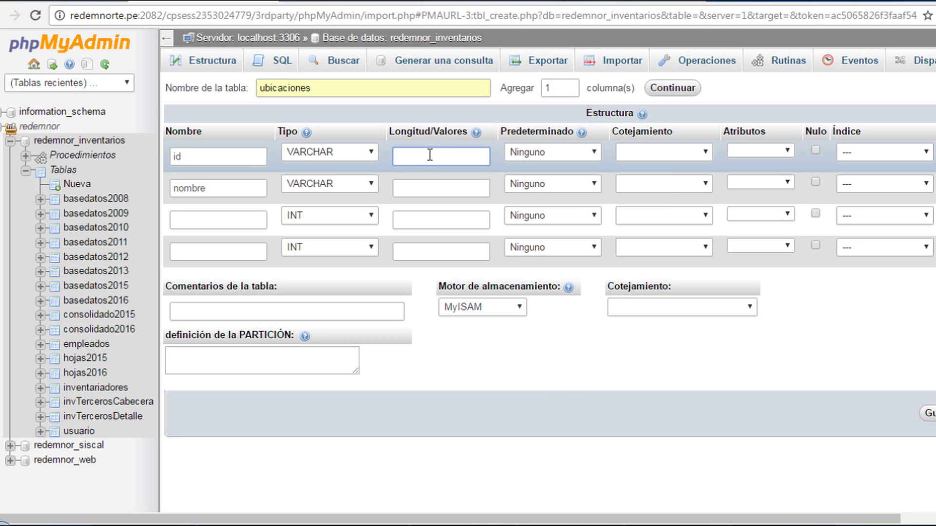
type("25")
left_click(432, 187)
type("25")
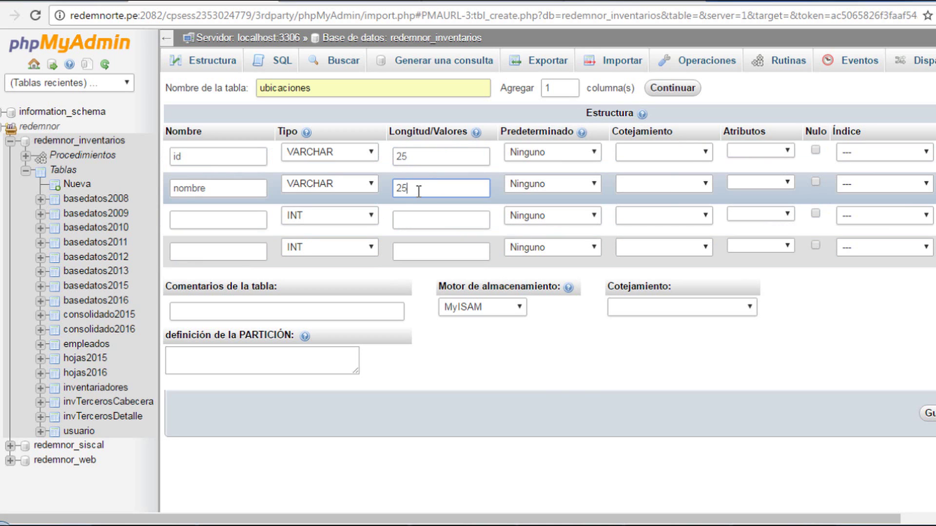
left_click_drag(414, 156, 383, 157)
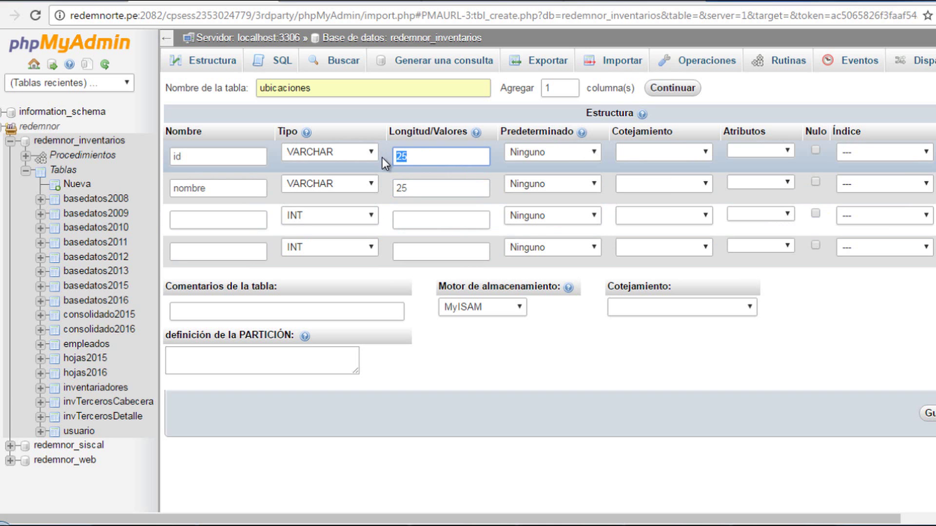
type("10")
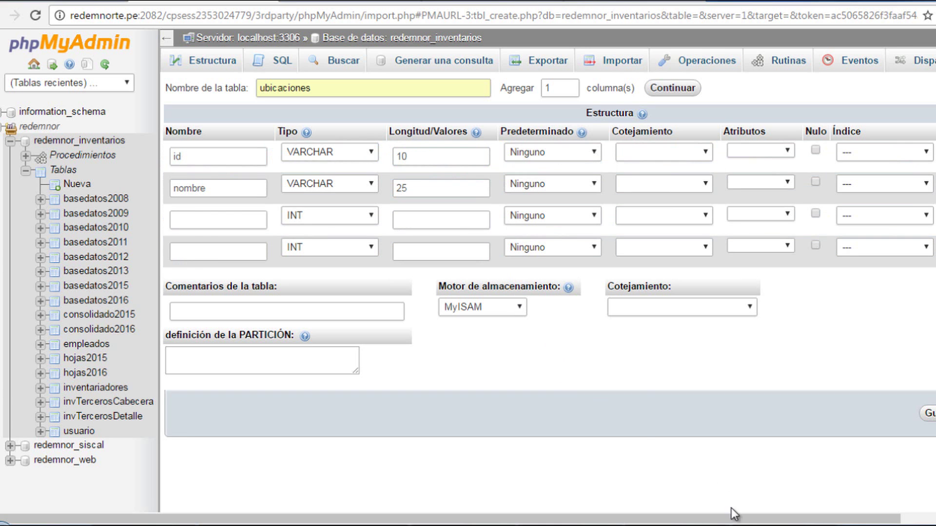
left_click(731, 508)
key("alt+Tab")
left_click_drag(412, 188, 376, 188)
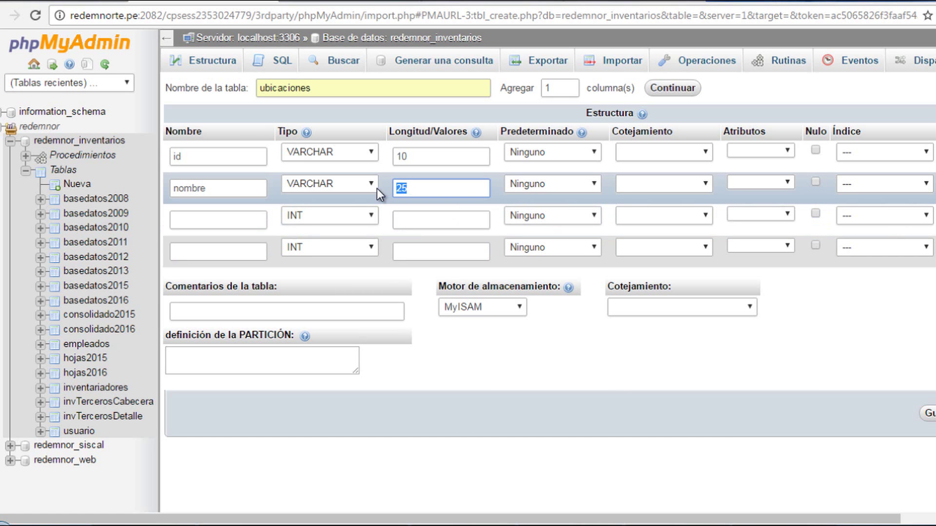
type("255")
left_click(778, 361)
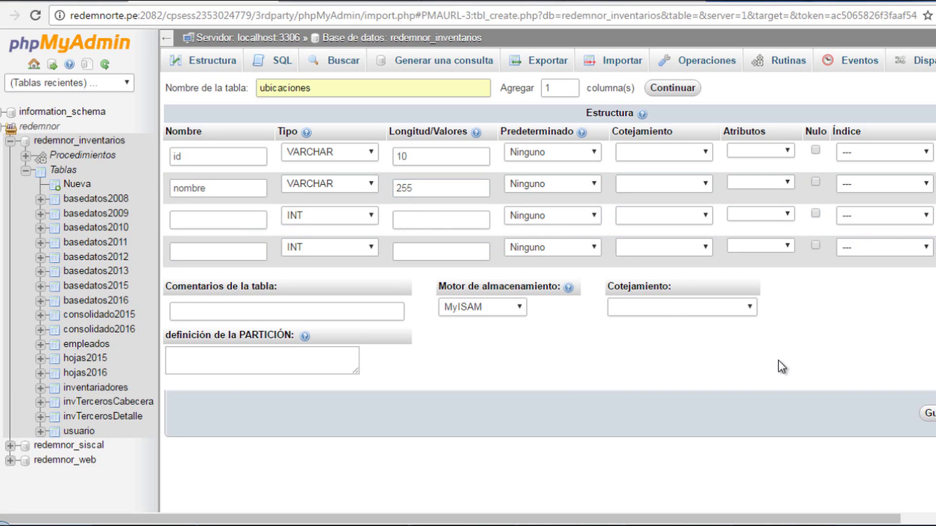
Save the ubicaciones table, check its empty contents and structure, then return to Excel.
left_click(929, 414)
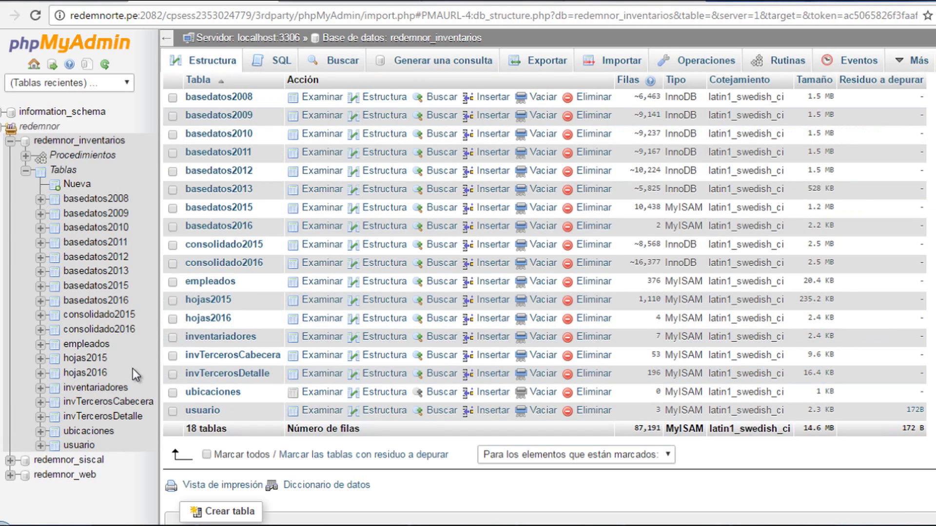
left_click(206, 393)
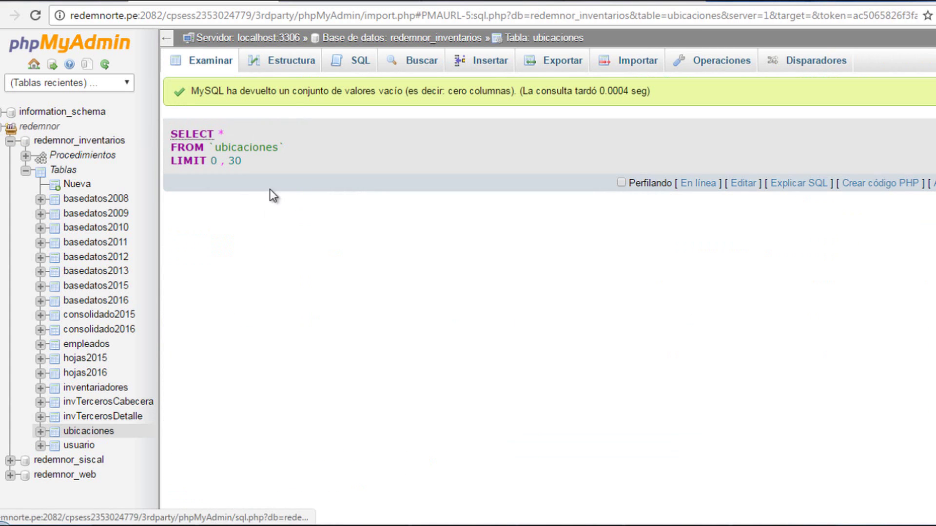
left_click(285, 66)
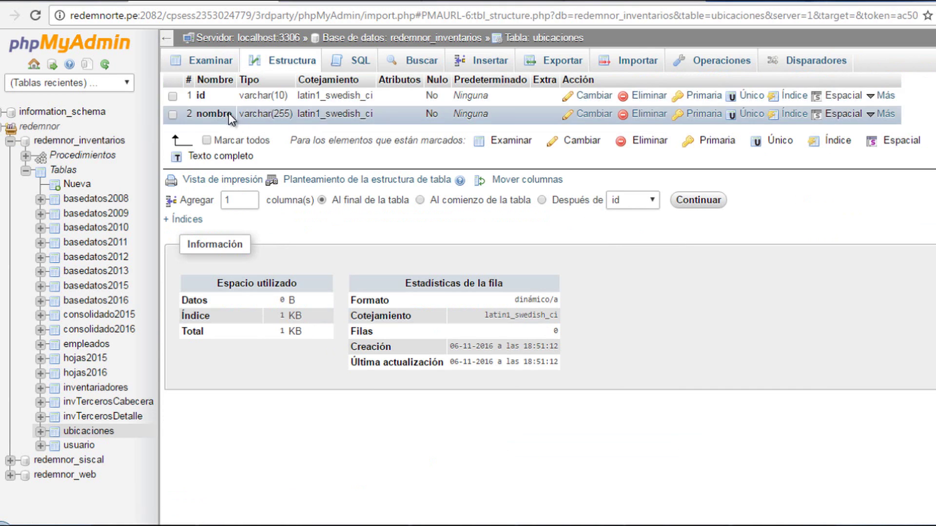
key("alt+Tab")
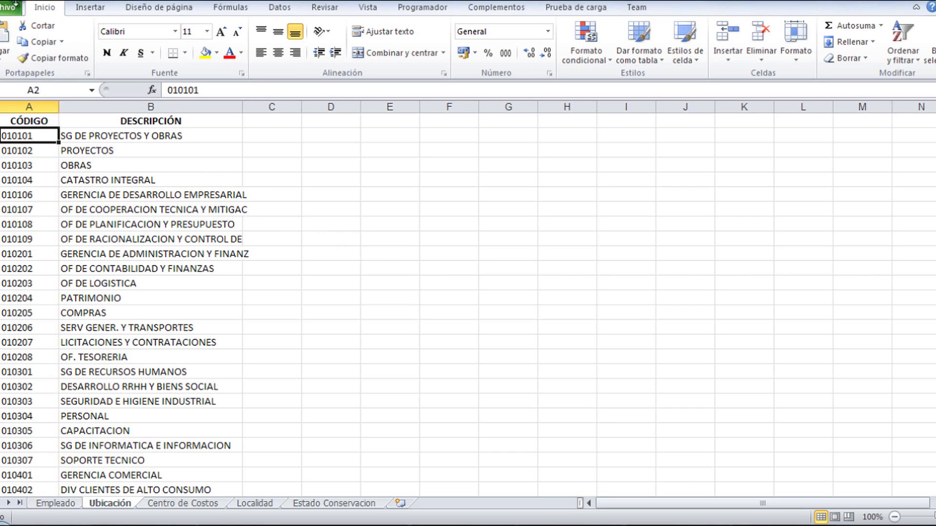
Save only the Ubicación sheet as CSV (MS-DOS) in importar data excel, then close it.
left_click(9, 6)
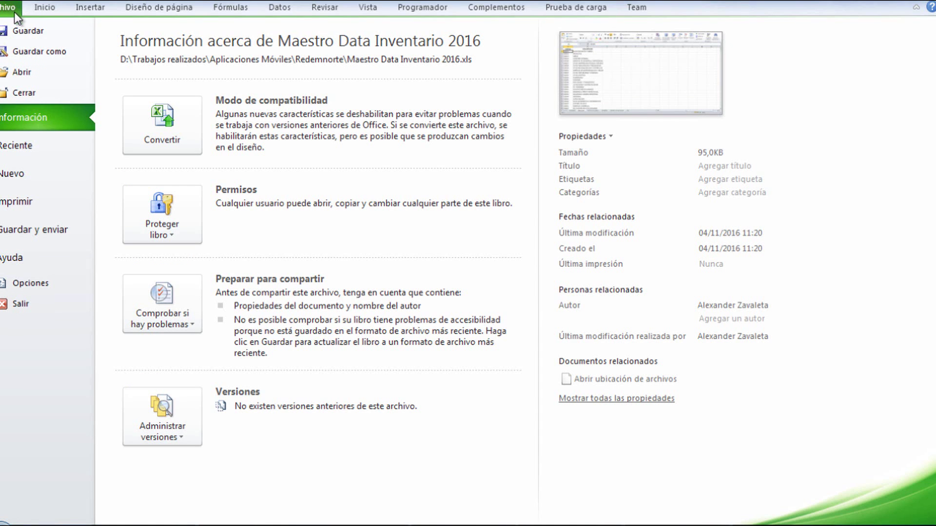
left_click(41, 49)
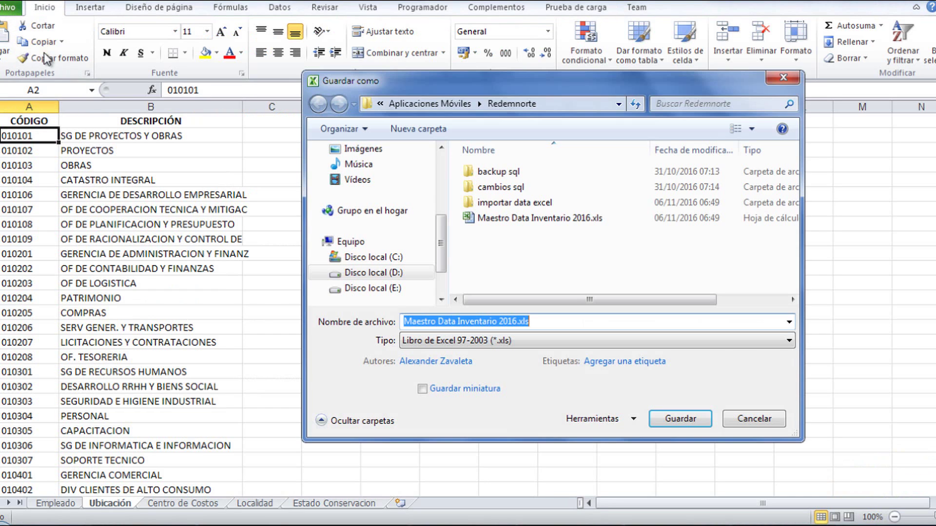
double_click(534, 201)
left_click(525, 340)
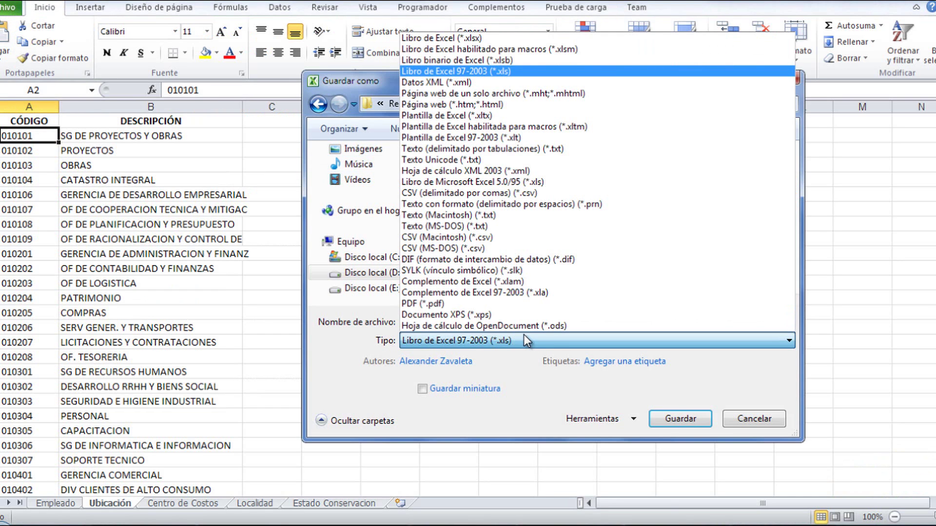
left_click(526, 252)
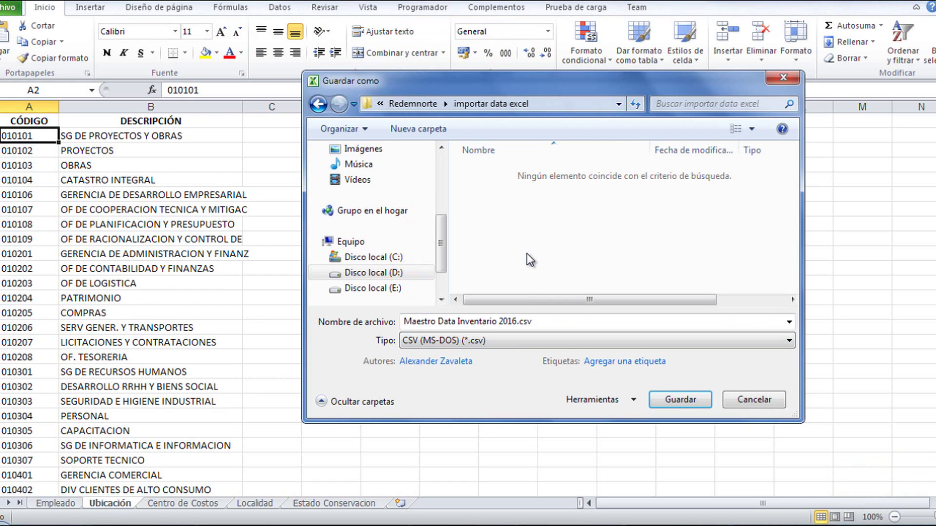
left_click(682, 397)
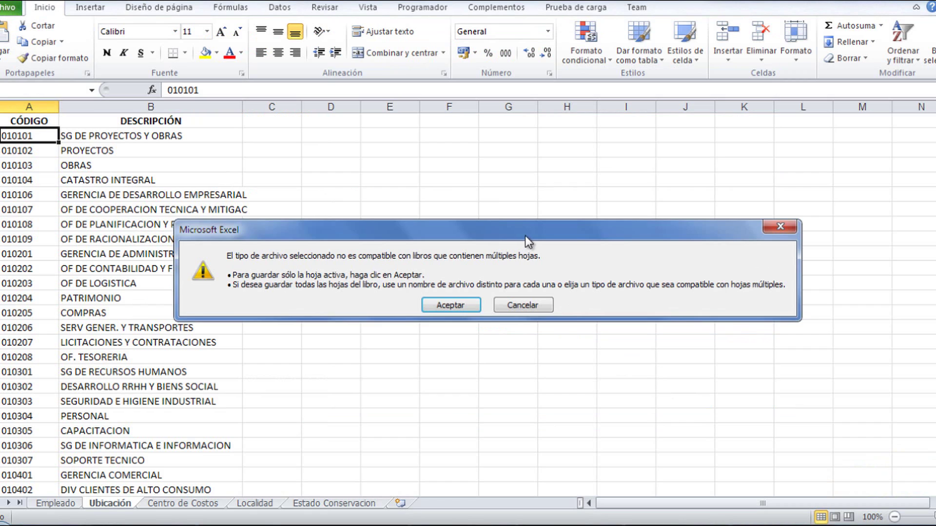
left_click_drag(525, 236, 609, 247)
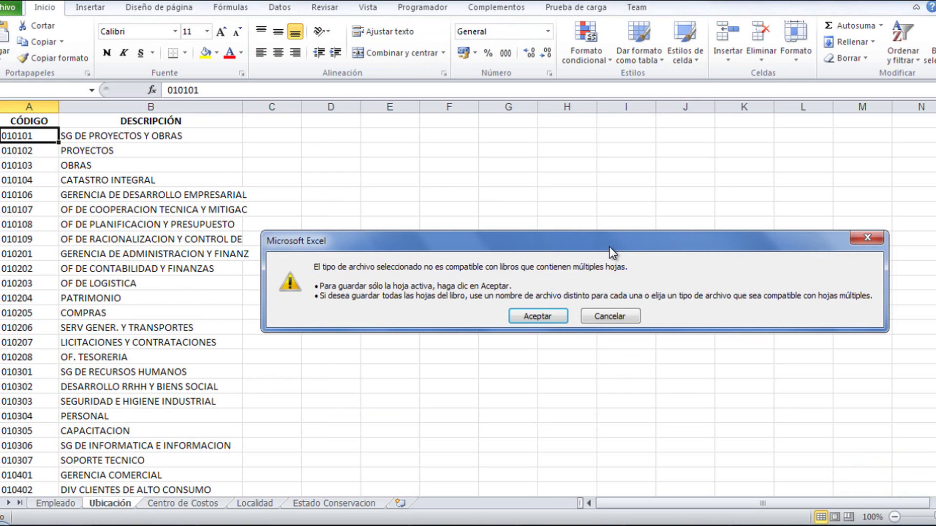
left_click_drag(609, 247, 620, 258)
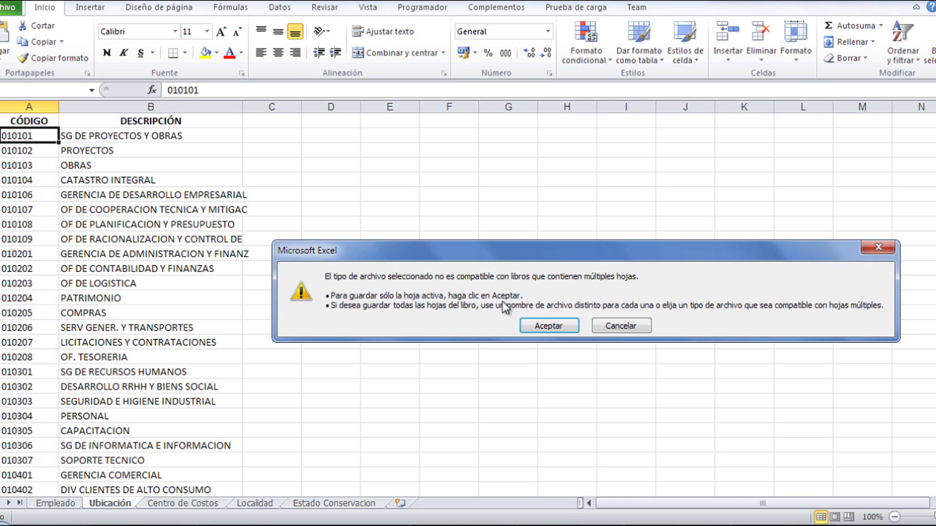
left_click(536, 323)
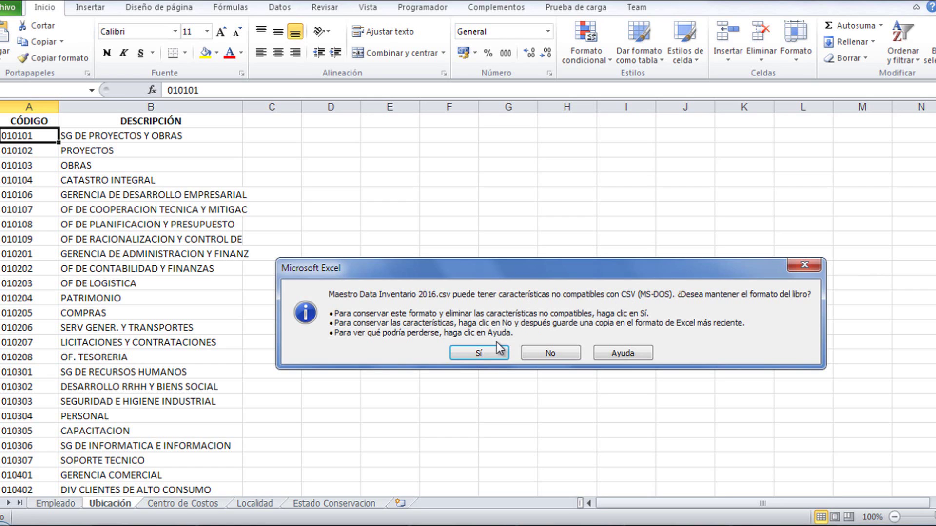
left_click(494, 352)
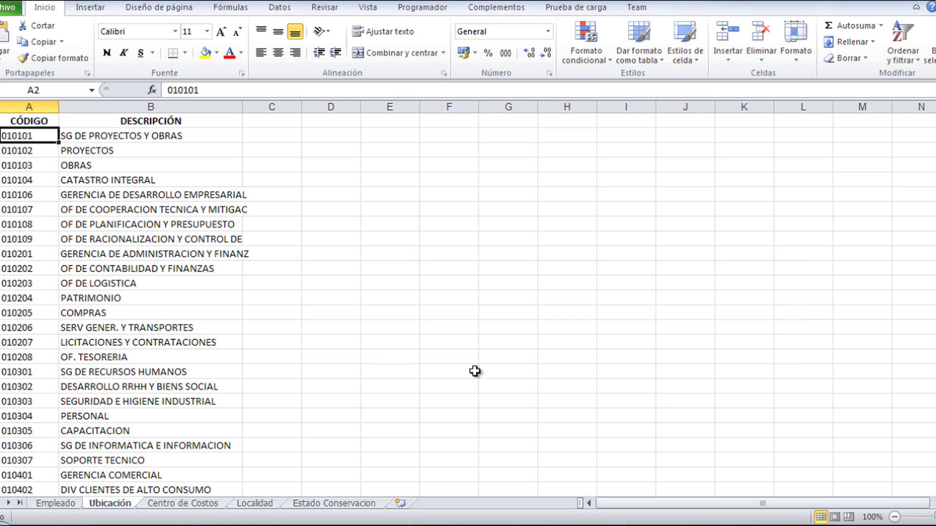
key("ctrl+w")
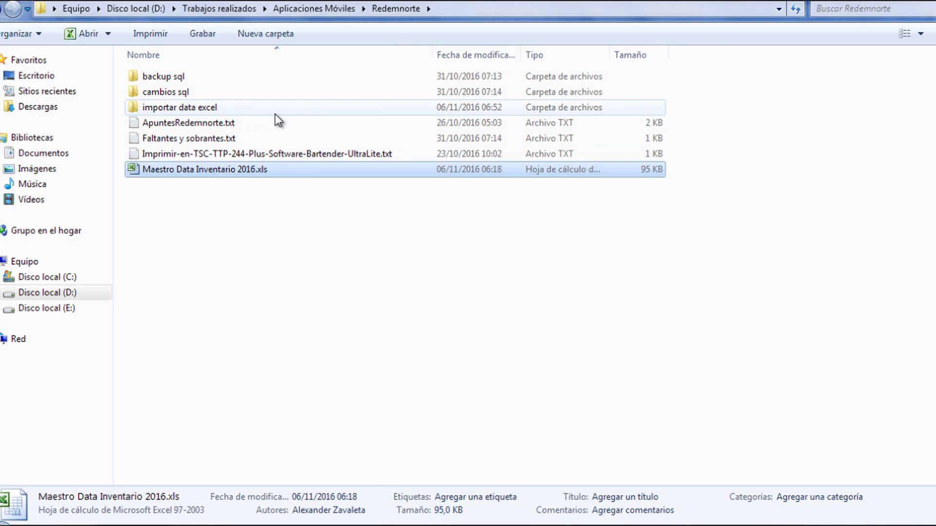
Open Maestro Data Inventario 2016.csv in Excel and delete its header row.
double_click(275, 109)
left_click(282, 78)
double_click(282, 78)
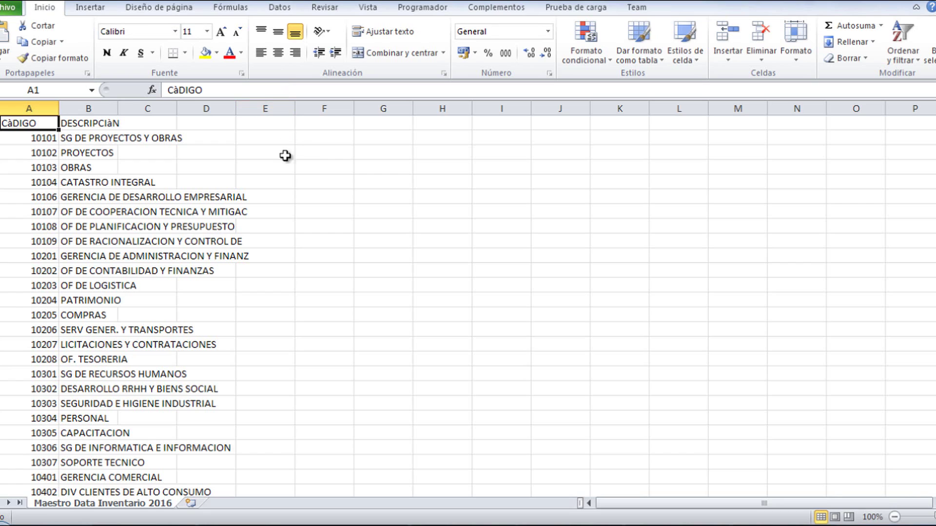
left_click(302, 163)
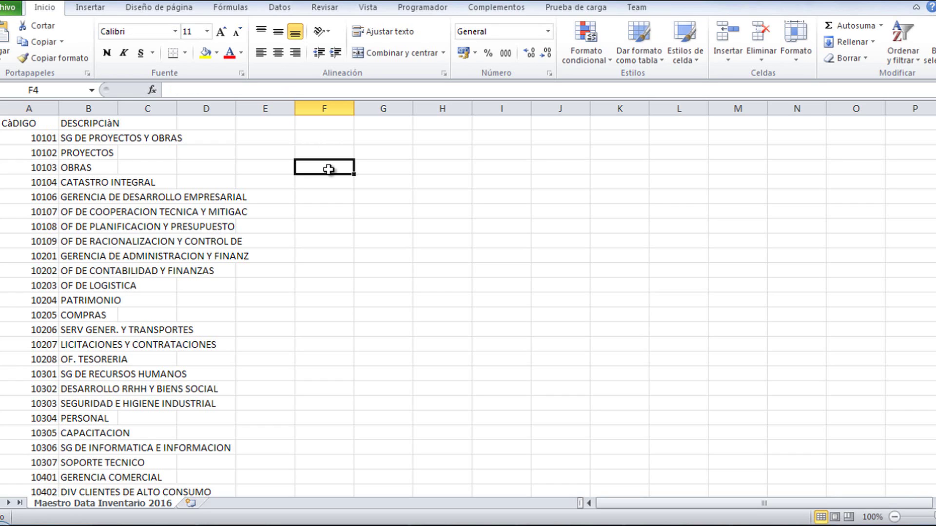
left_click_drag(61, 125, 78, 124)
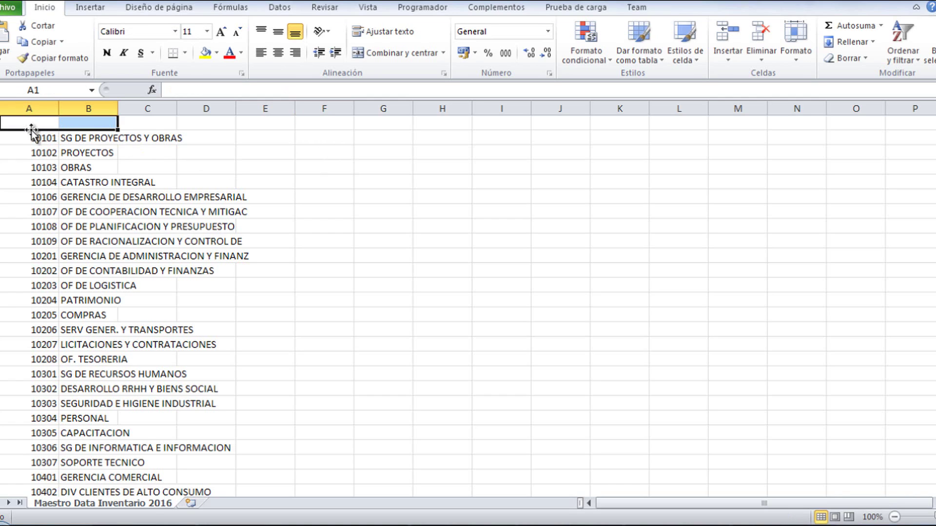
left_click(1, 123)
right_click(2, 123)
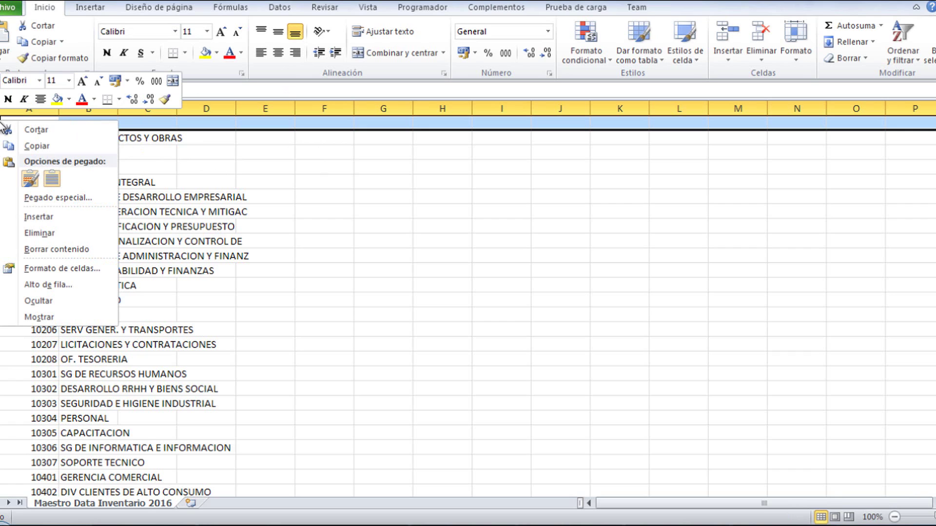
left_click(39, 233)
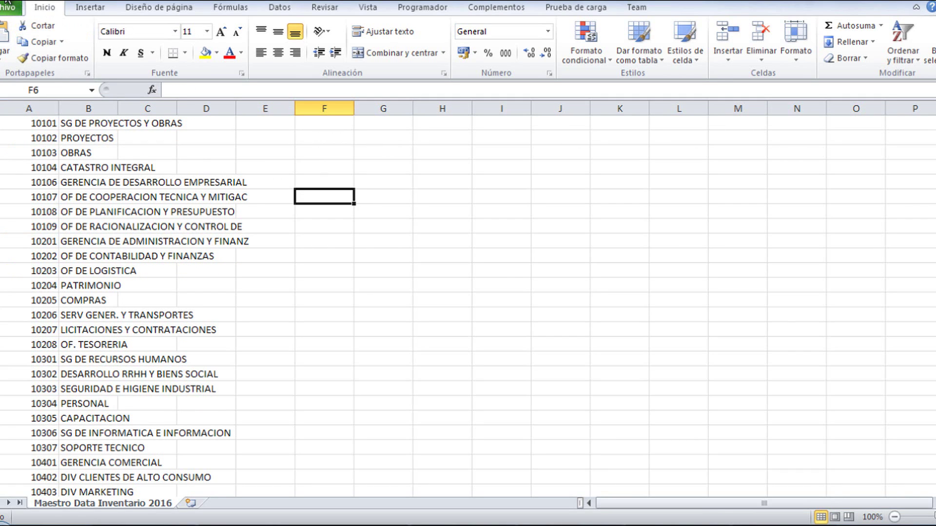
Save the edited list over Maestro Data Inventario 2016.csv, keeping the CSV format.
left_click(7, 1)
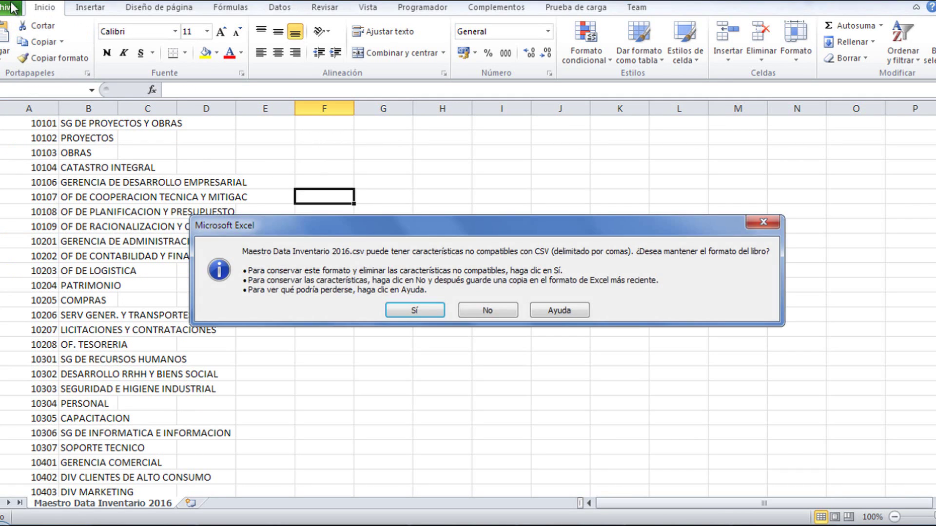
left_click(397, 307)
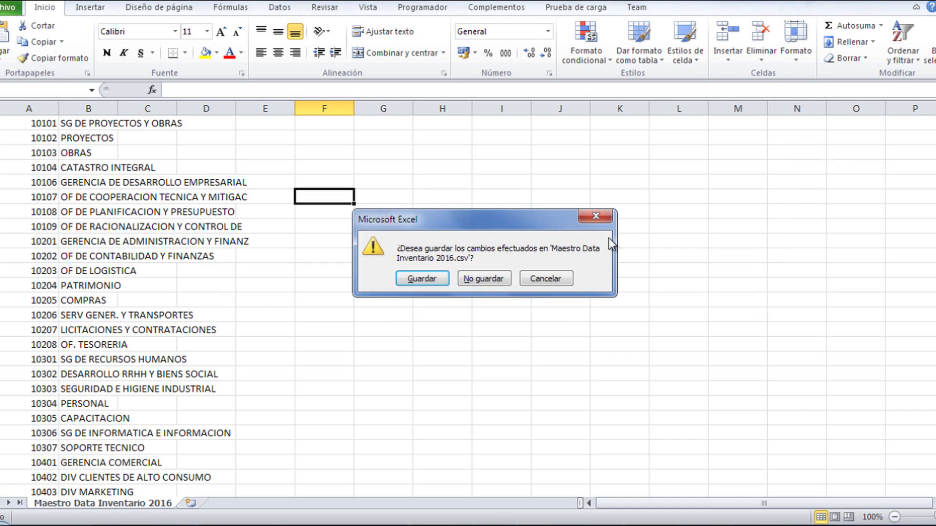
left_click(432, 279)
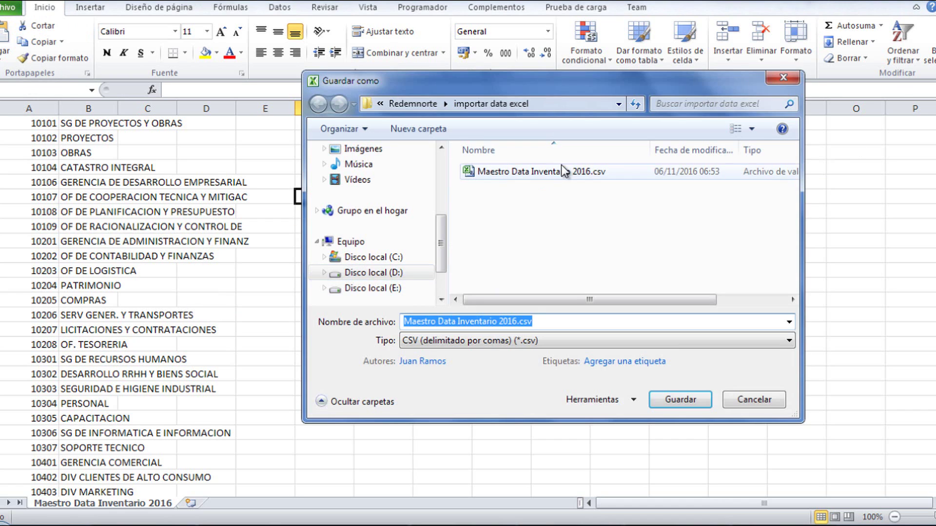
double_click(561, 172)
left_click(527, 266)
left_click(413, 308)
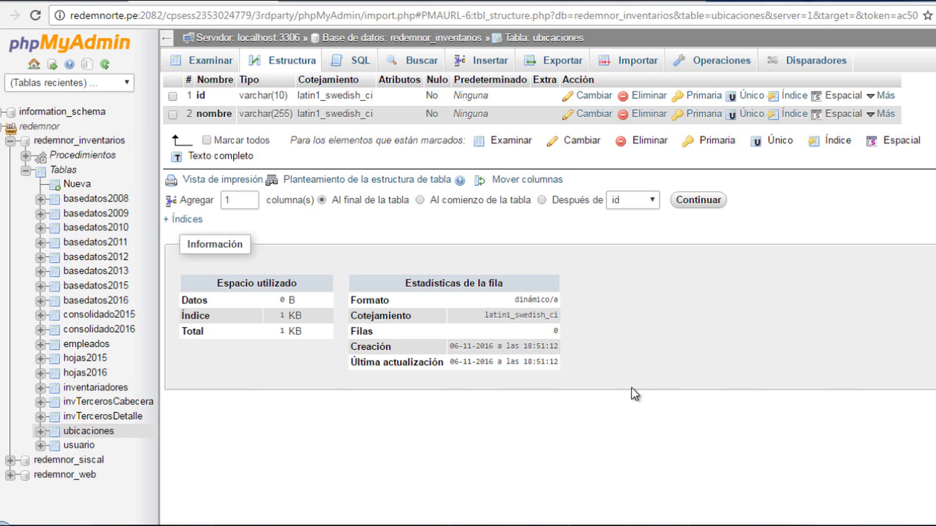
Choose Maestro Data Inventario 2016.csv for import into ubicaciones and review its CSV options.
left_click(647, 62)
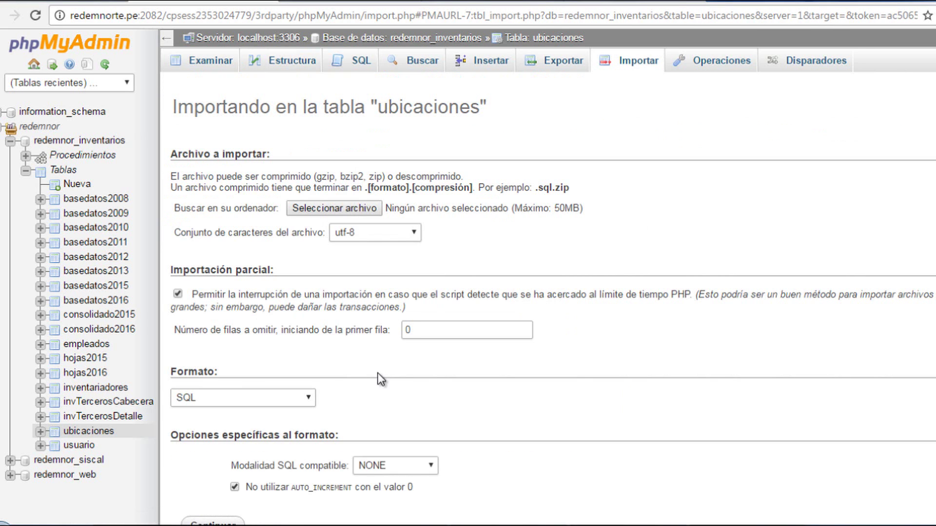
left_click(357, 211)
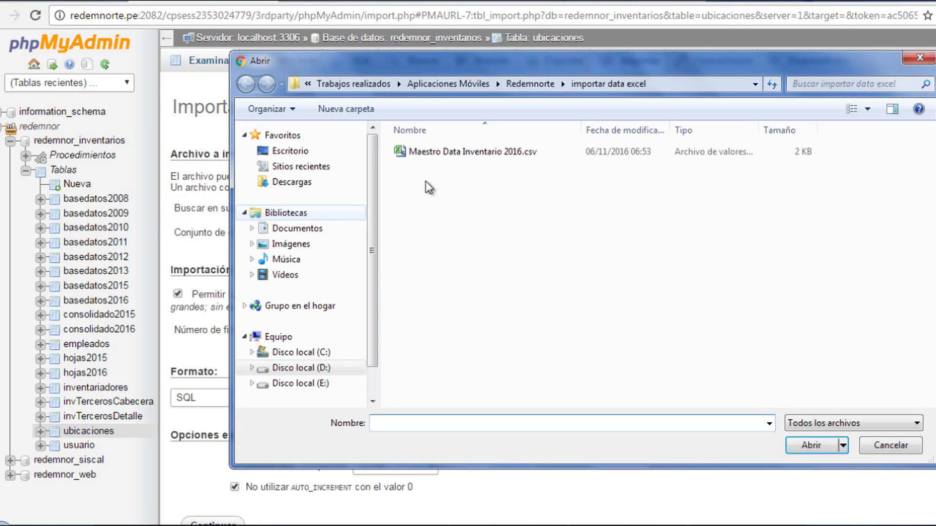
left_click(475, 157)
double_click(474, 157)
scroll(568, 253, "down", 3)
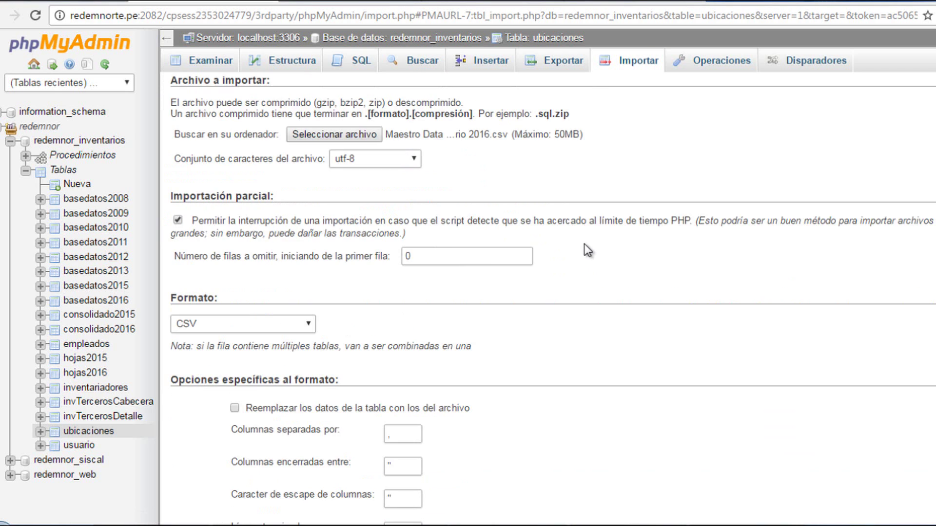
scroll(584, 247, "down", 3)
left_click(408, 297)
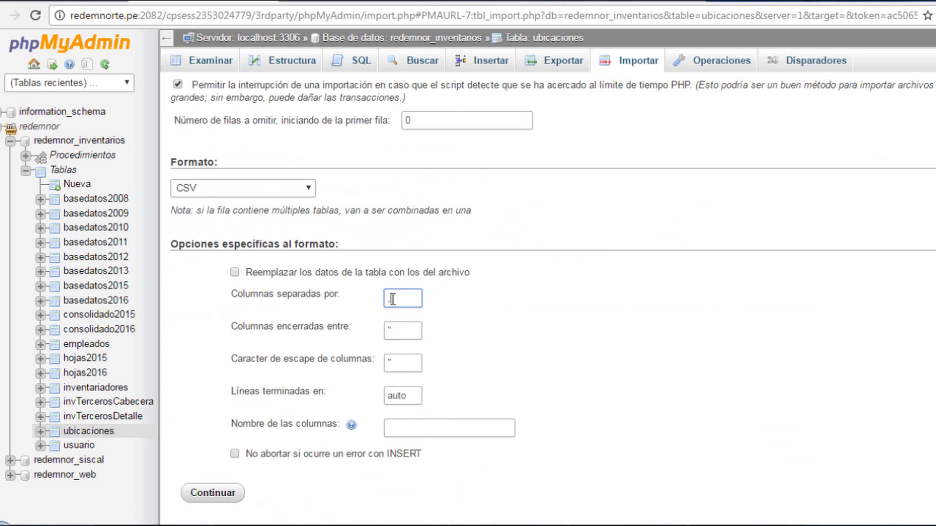
double_click(406, 331)
left_click(401, 361)
left_click(560, 385)
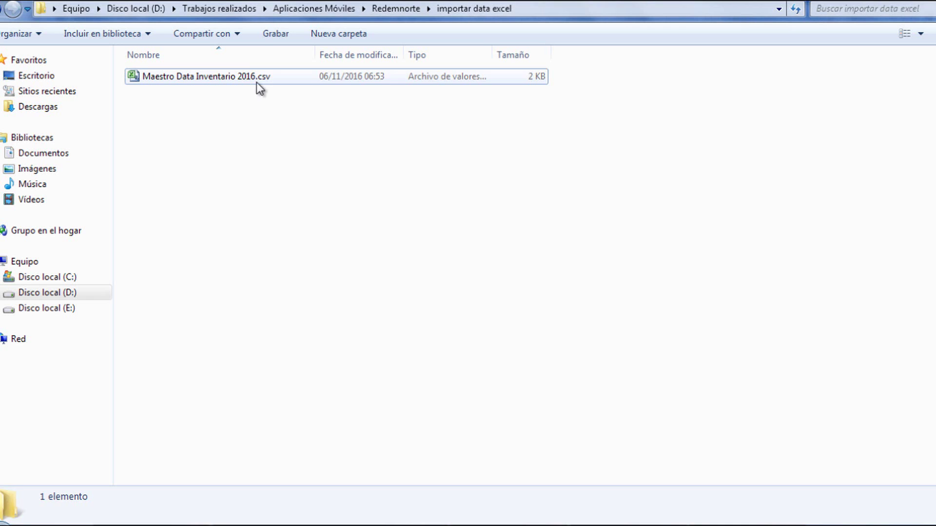
right_click(256, 77)
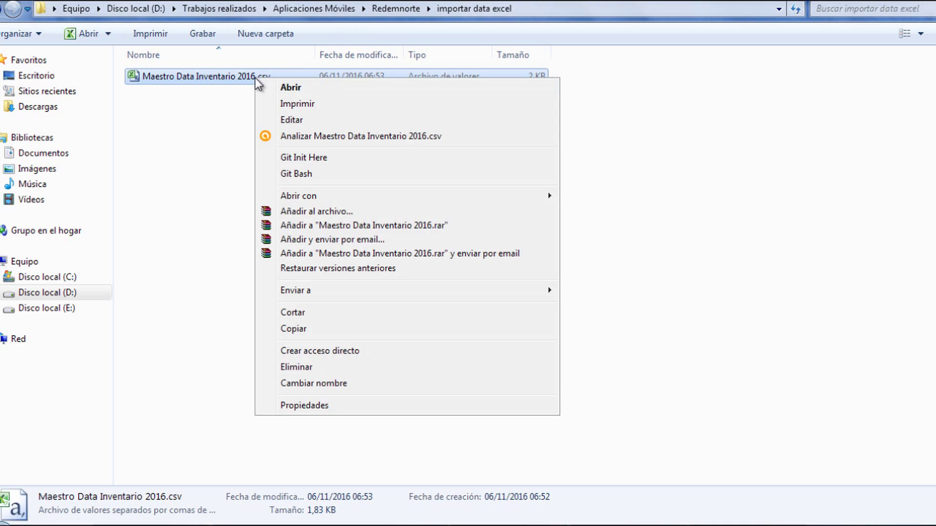
mouse_move(298, 196)
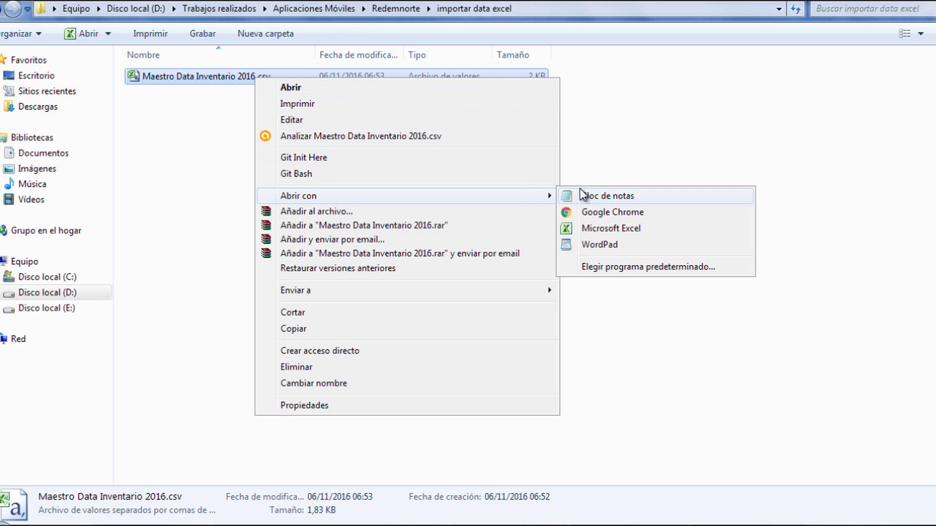
left_click(608, 196)
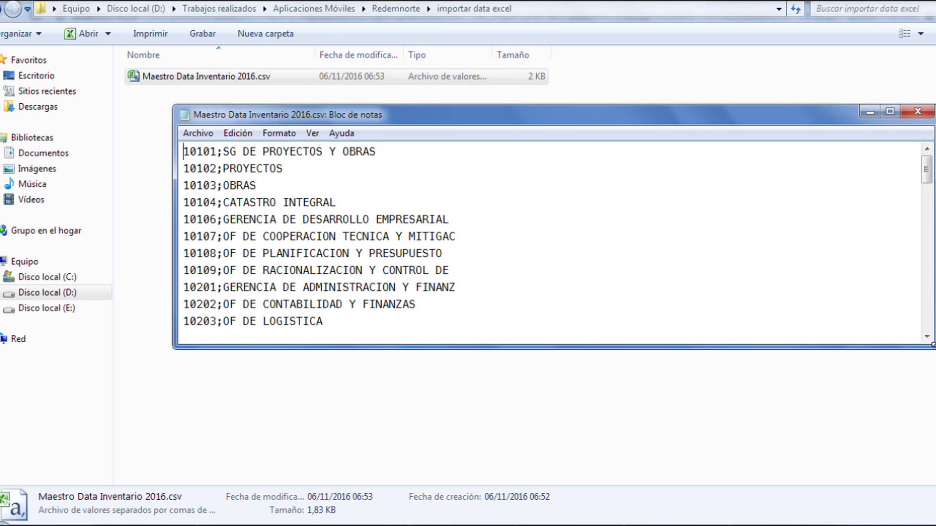
left_click_drag(933, 348, 835, 412)
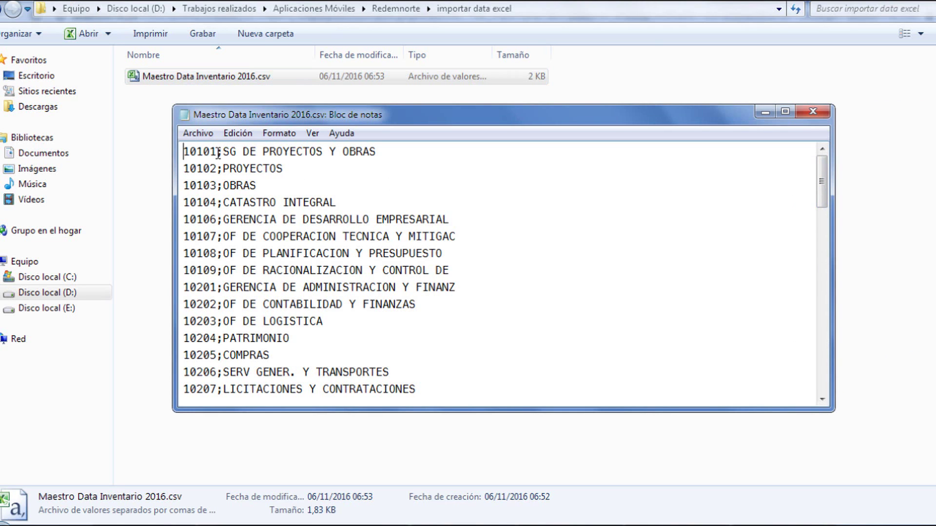
left_click_drag(217, 152, 181, 153)
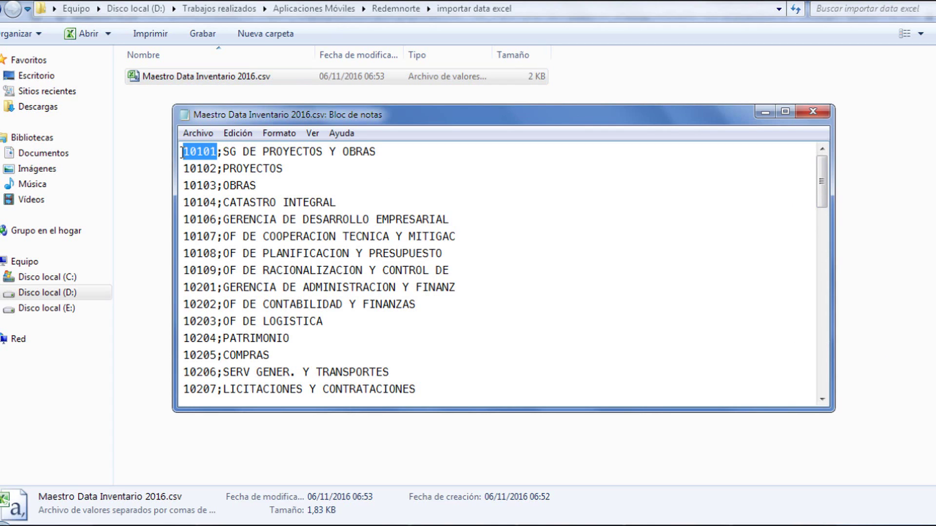
left_click(207, 164)
left_click_drag(217, 152, 223, 152)
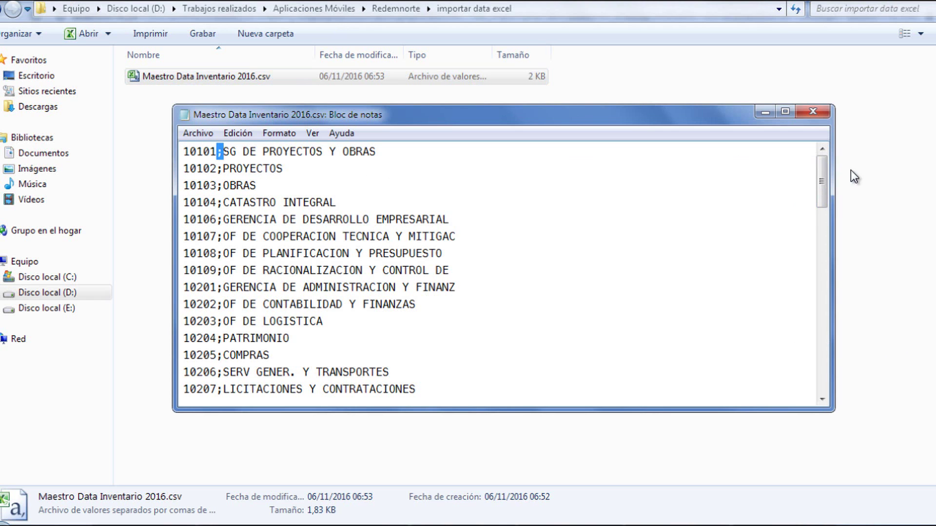
left_click(813, 113)
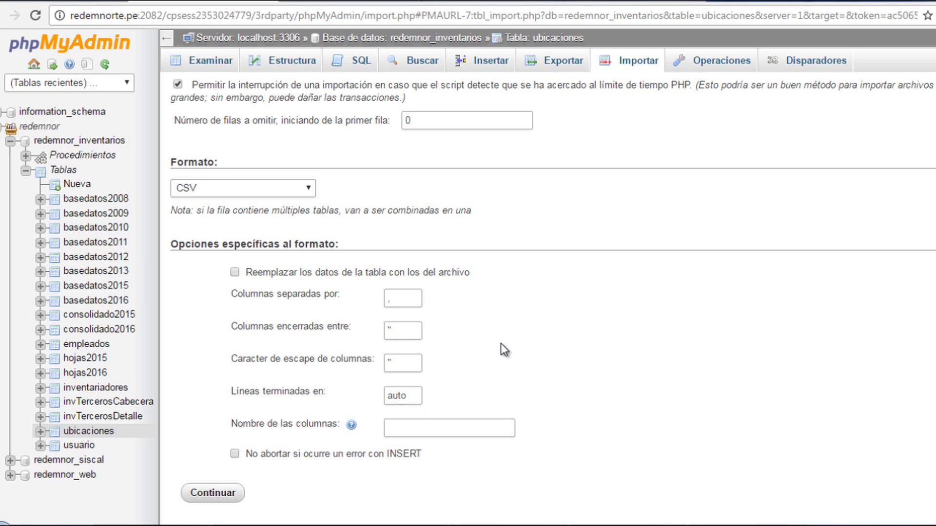
Set the column separator to ';', clear the quote enclosure character, and run the import.
double_click(412, 299)
type(";")
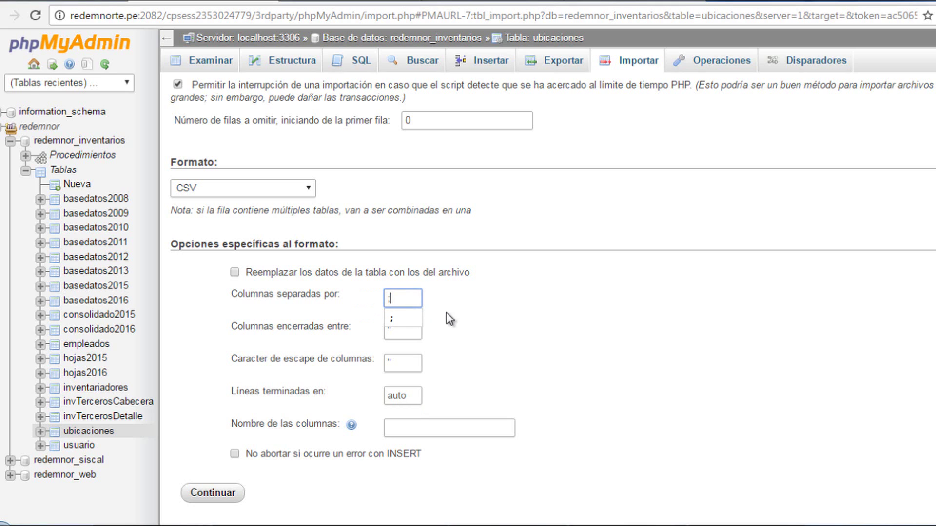
left_click(448, 310)
left_click(398, 331)
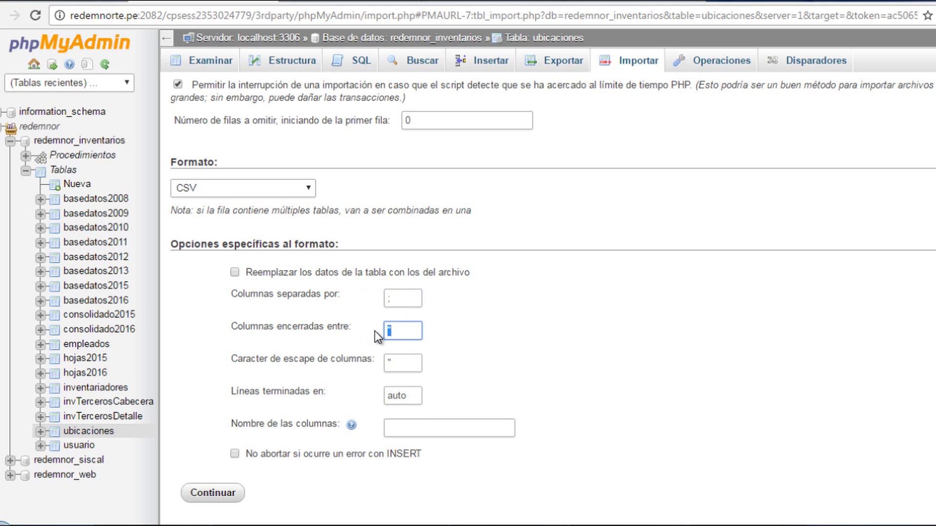
key("BackSpace")
left_click(533, 330)
left_click(222, 494)
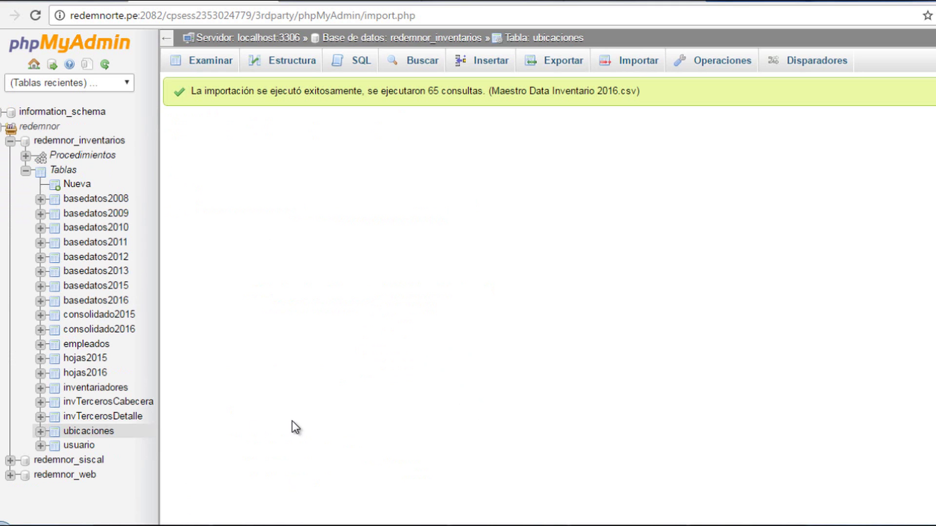
Browse the ubicaciones table and scroll through its 65 rows of ids like 10101 and nombre values.
left_click(98, 432)
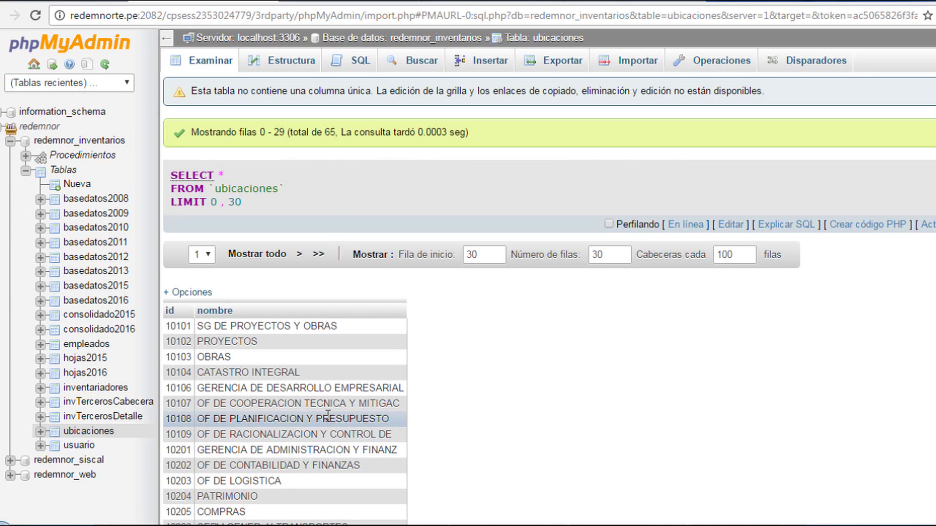
scroll(549, 299, "down", 4)
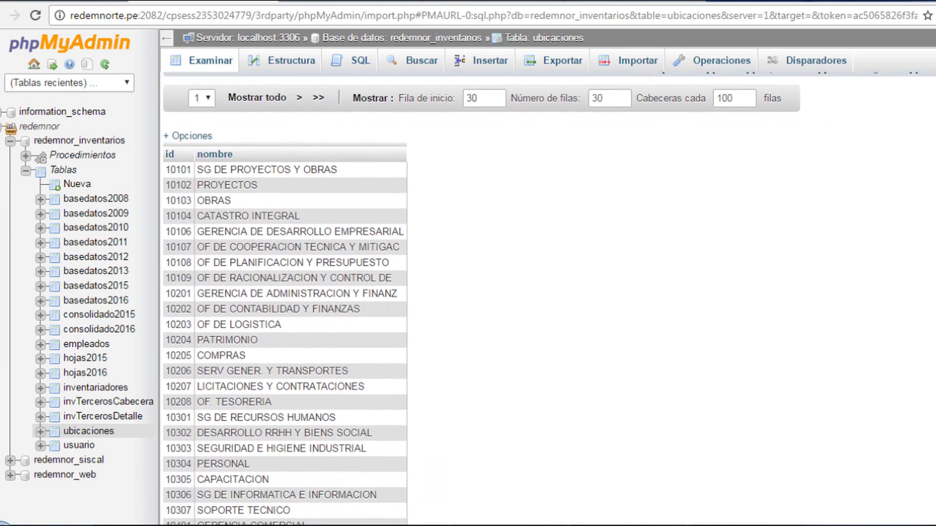
scroll(549, 299, "up", 1)
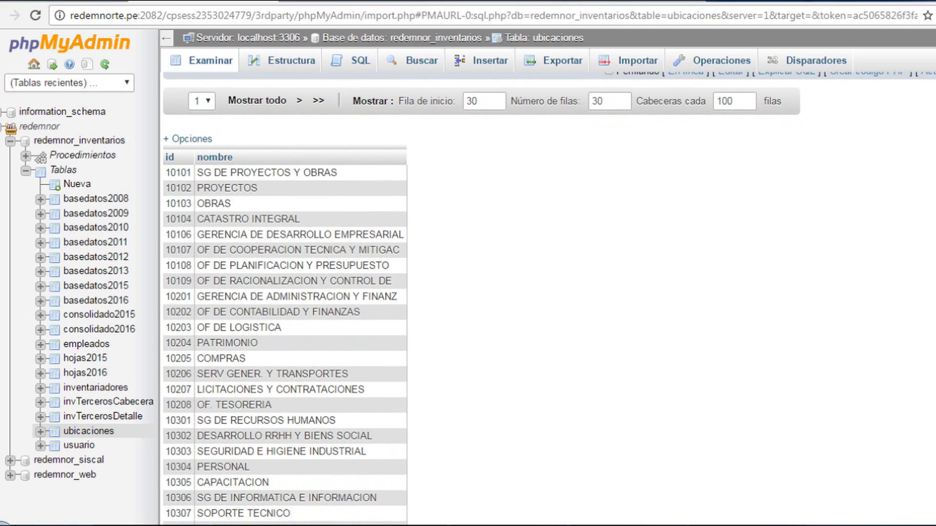
scroll(549, 299, "up", 1)
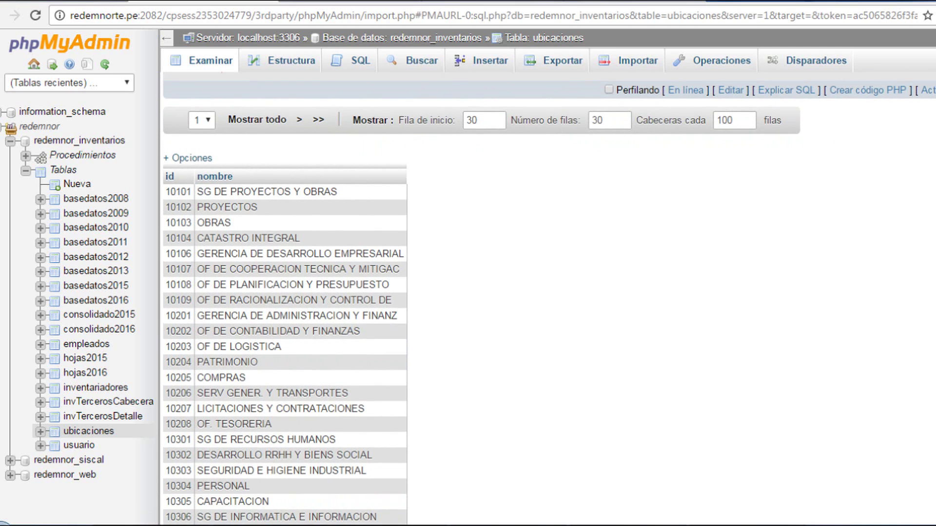
scroll(549, 299, "up", 2)
scroll(548, 298, "up", 2)
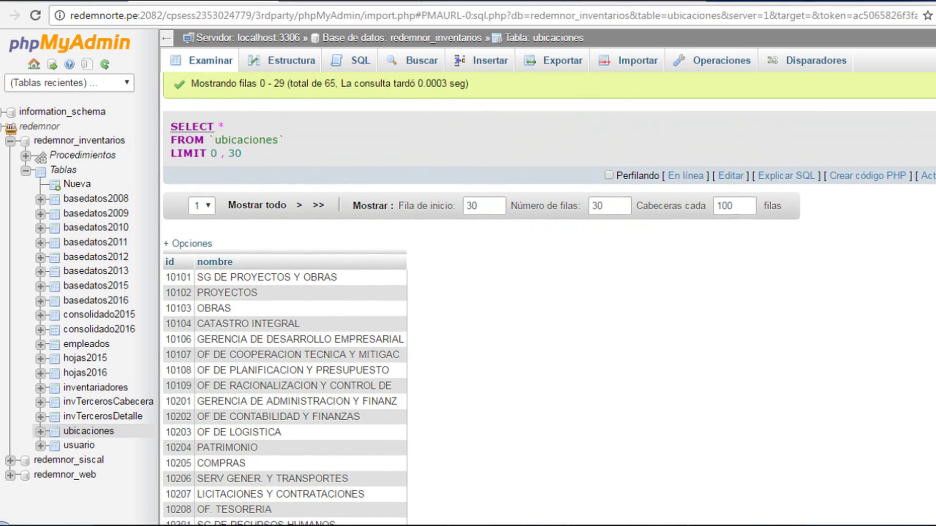
scroll(548, 298, "up", 2)
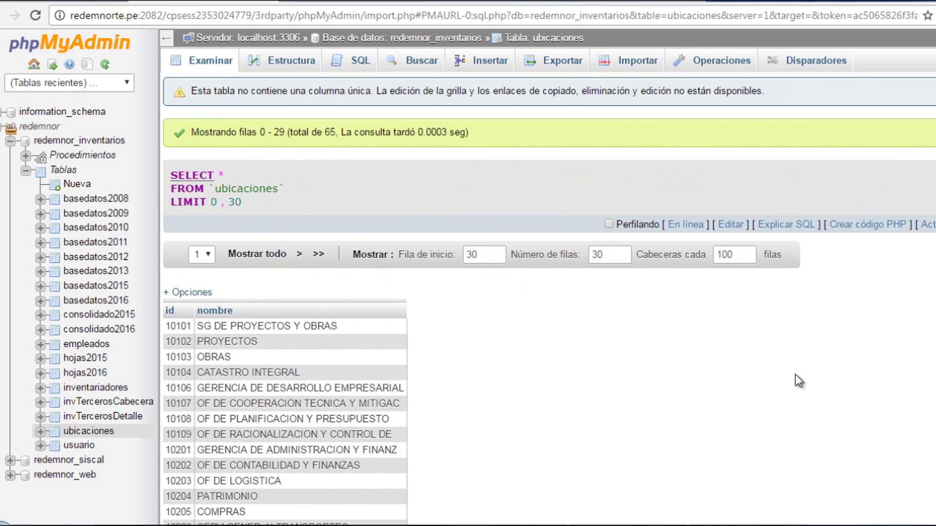